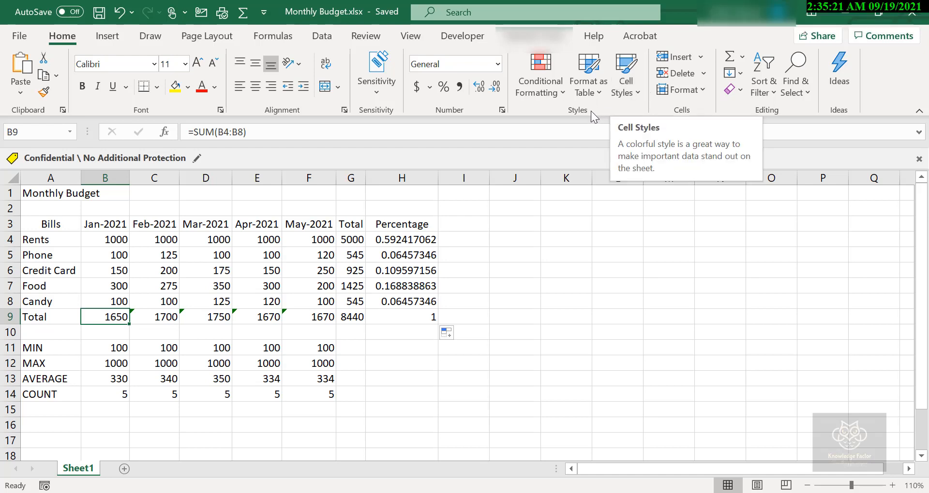
pyautogui.click(33, 191)
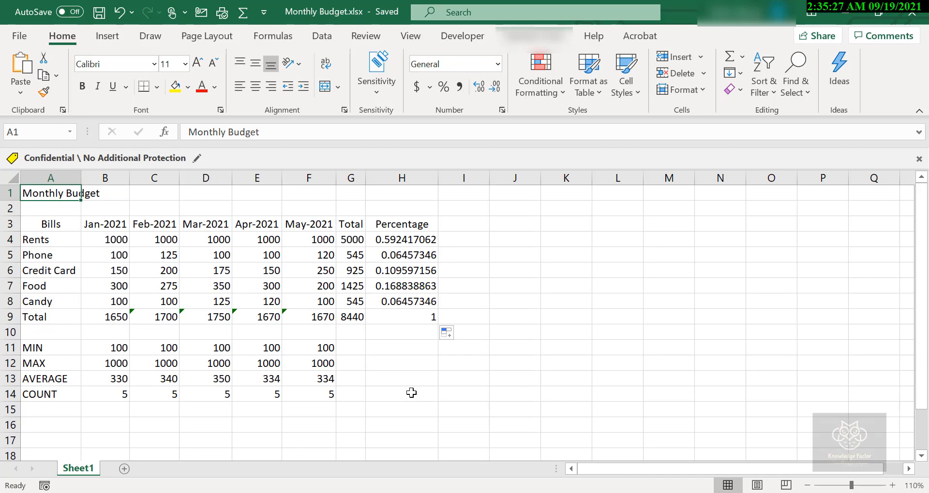
pyautogui.click(51, 397)
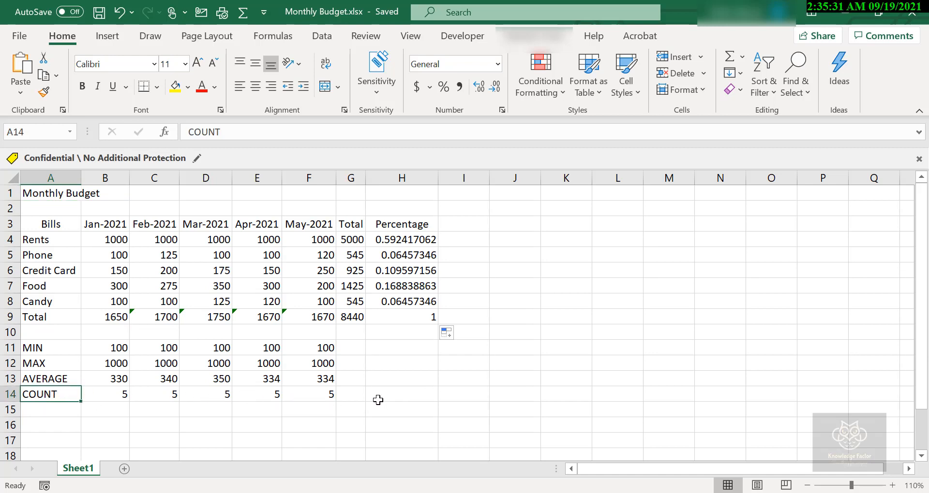
pyautogui.click(402, 393)
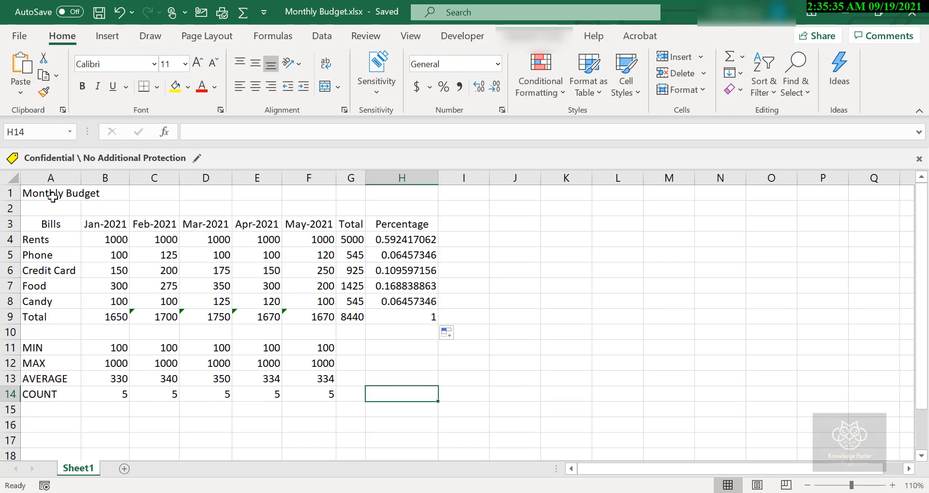
pyautogui.hotkey('ctrl', 'Home')
pyautogui.click(404, 387)
pyautogui.click(111, 211)
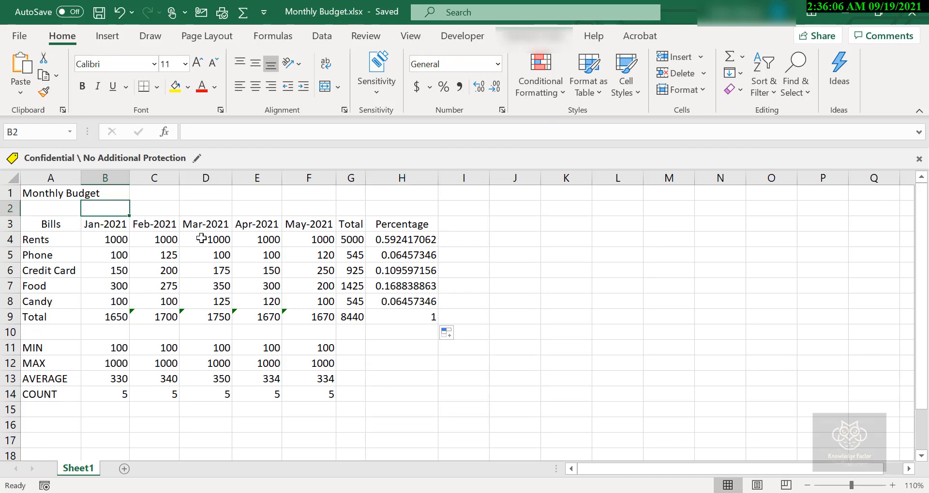
pyautogui.click(462, 408)
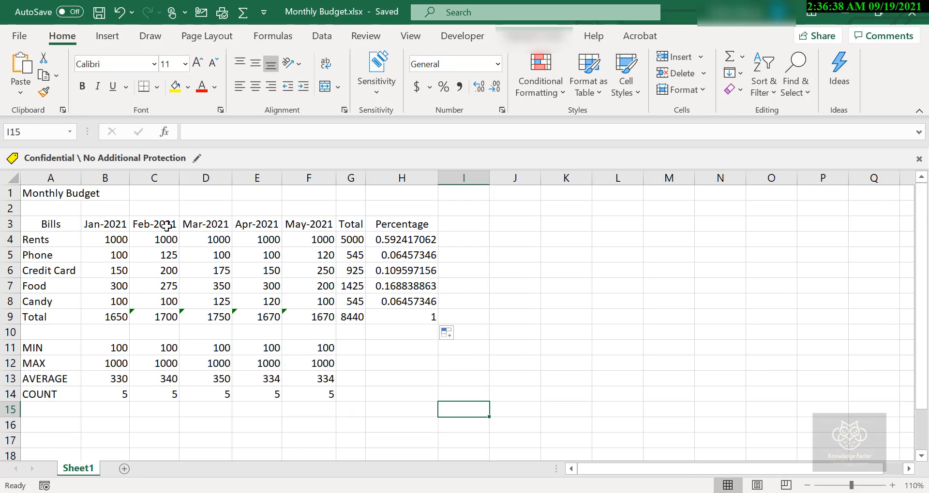
# Move the whole Monthly Budget range A1:H14 to start at cell H3, and move it again to start at cell B2.
pyautogui.click(45, 195)
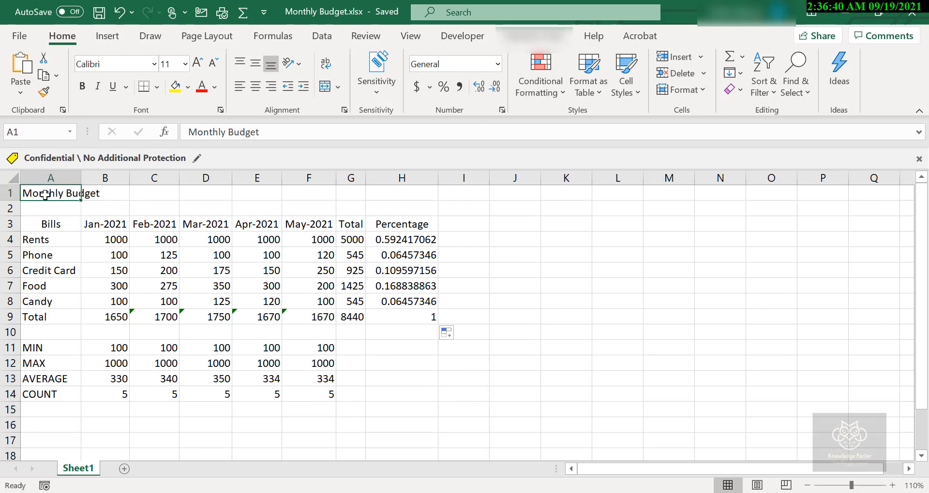
pyautogui.moveTo(45, 195); pyautogui.dragTo(426, 392)
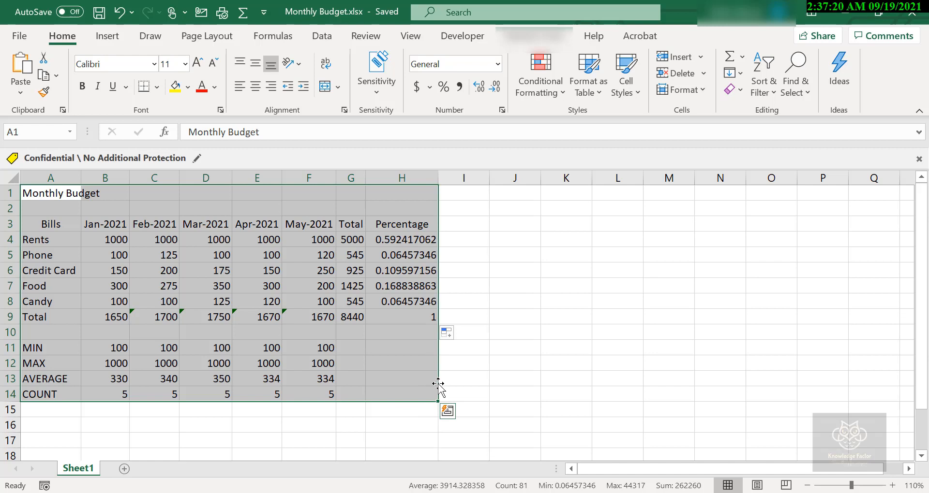
pyautogui.moveTo(437, 384); pyautogui.dragTo(771, 405)
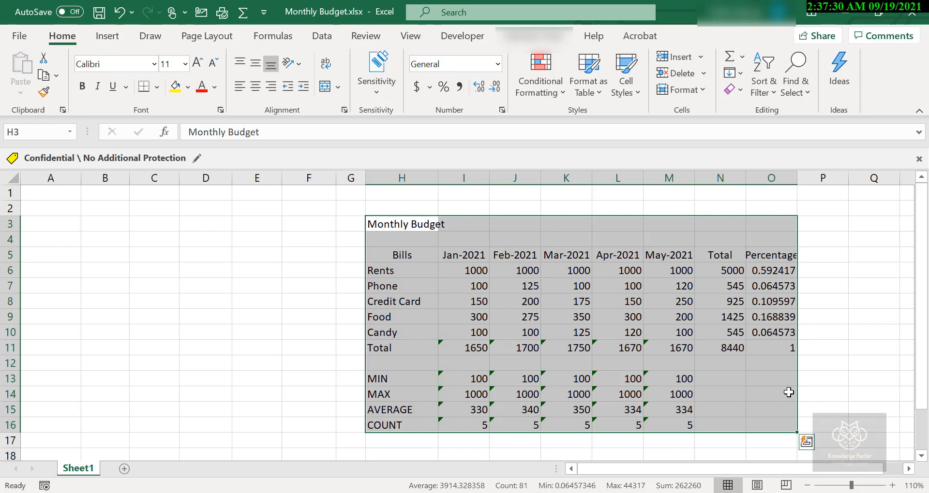
pyautogui.moveTo(798, 392); pyautogui.dragTo(468, 380)
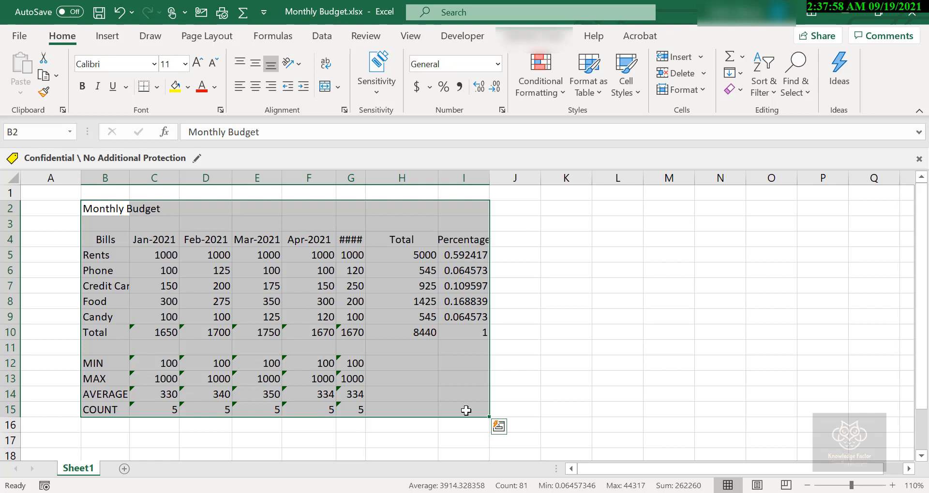
pyautogui.click(437, 396)
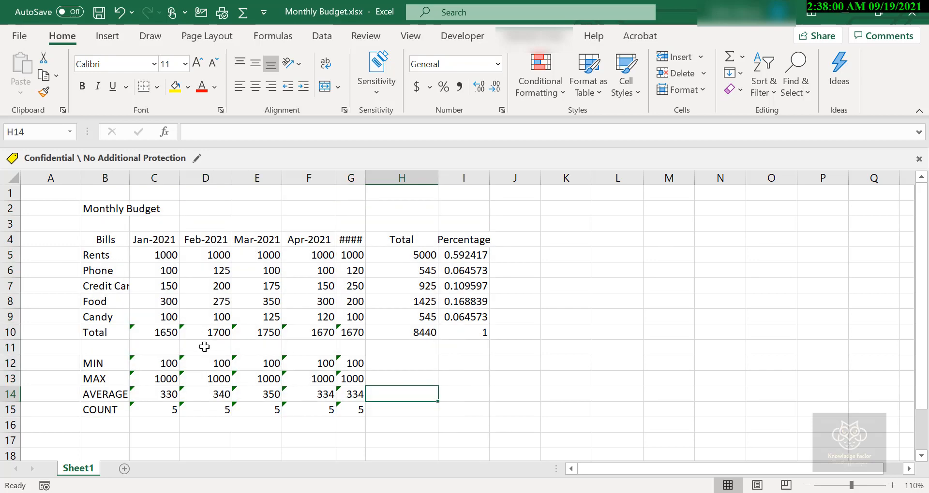
# Move the February credit card amount from cell D7 to cell M6, and undo the move.
pyautogui.click(218, 285)
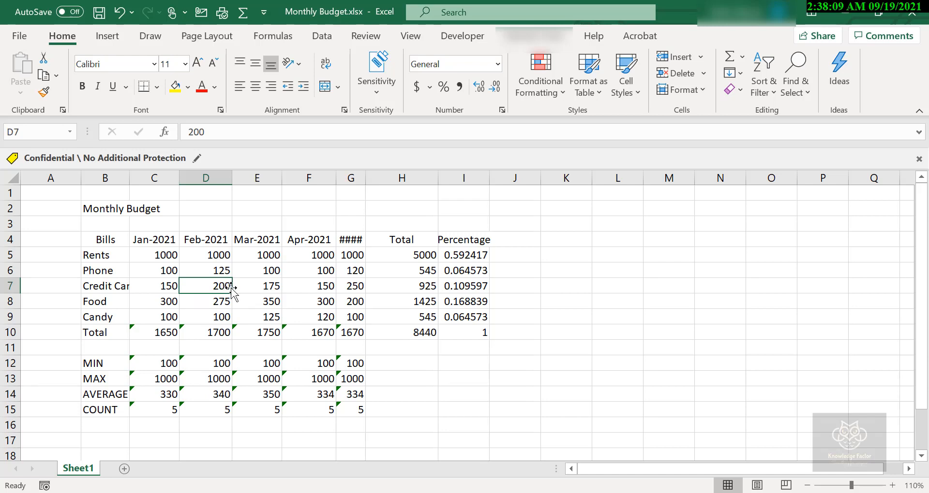
pyautogui.moveTo(231, 289); pyautogui.dragTo(661, 266)
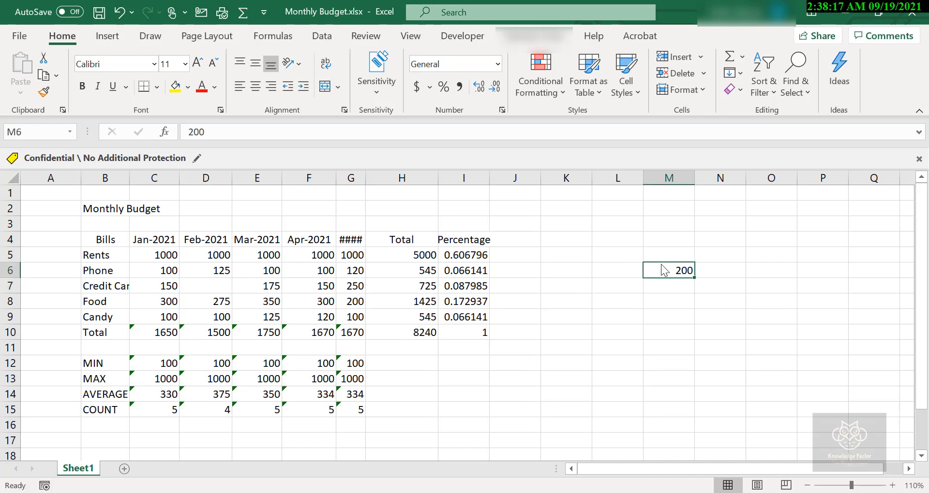
pyautogui.hotkey('ctrl', 'z')
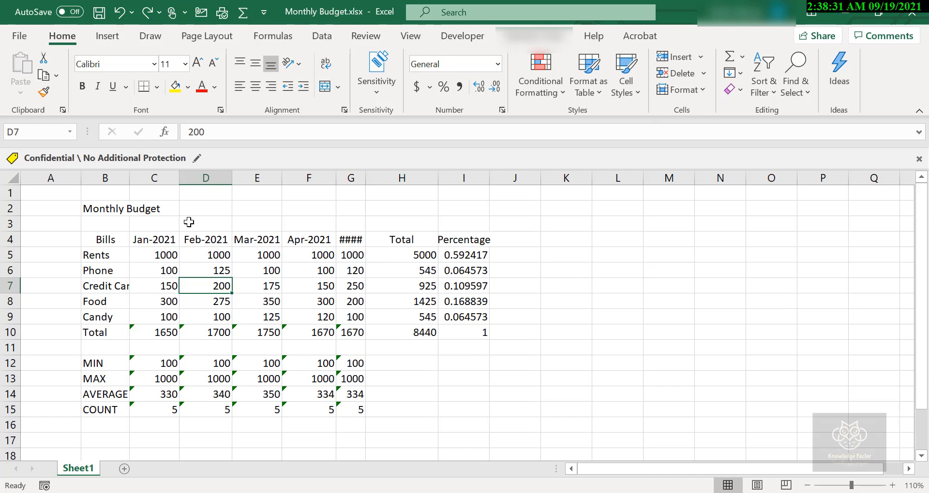
# Cut the budget range B2:I15 and paste it at cell K2, and move the table back to start at B2.
pyautogui.moveTo(87, 207); pyautogui.dragTo(314, 302)
pyautogui.moveTo(361, 355); pyautogui.dragTo(466, 409)
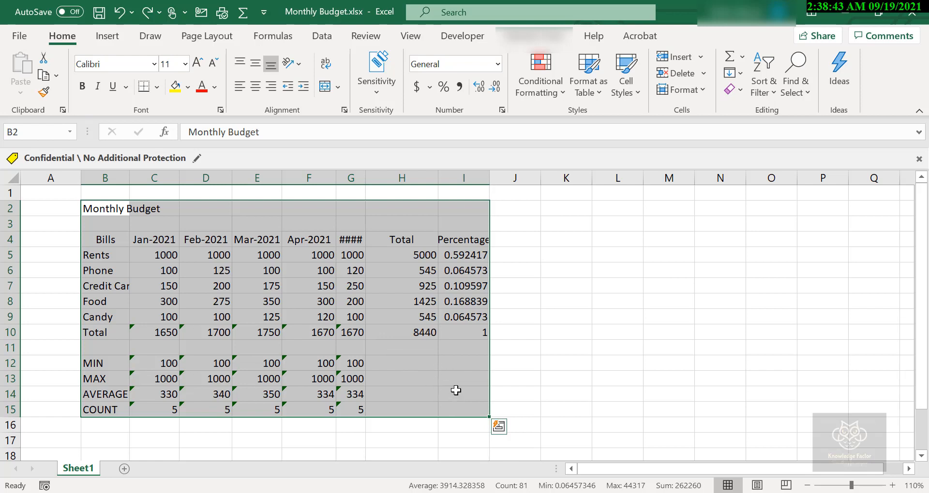
pyautogui.hotkey('ctrl', 'c')
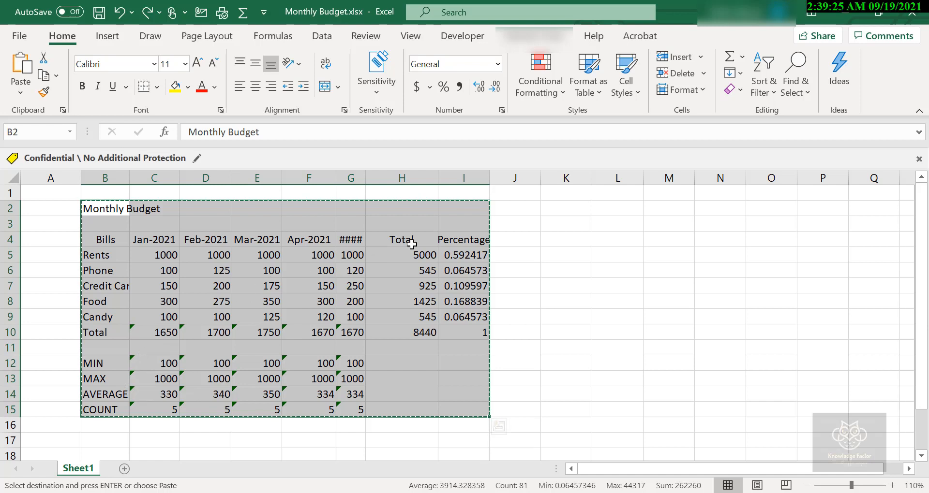
pyautogui.click(564, 208)
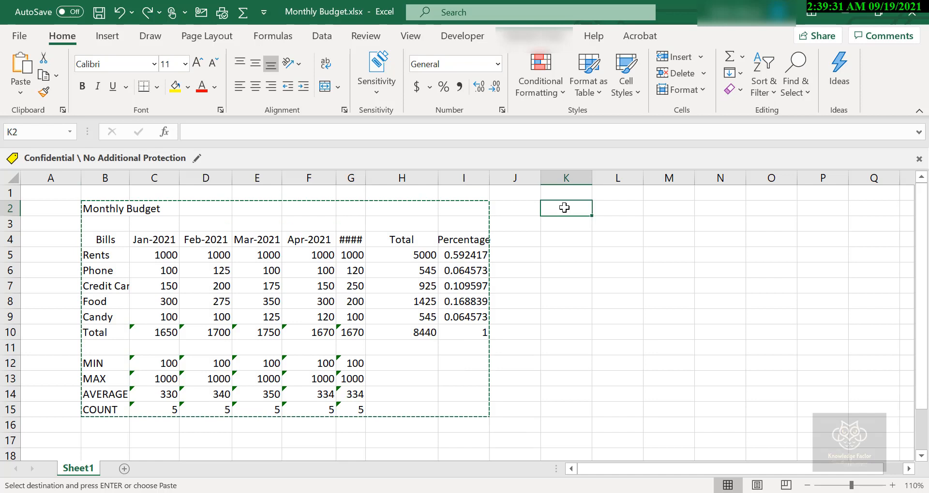
pyautogui.hotkey('ctrl', 'v')
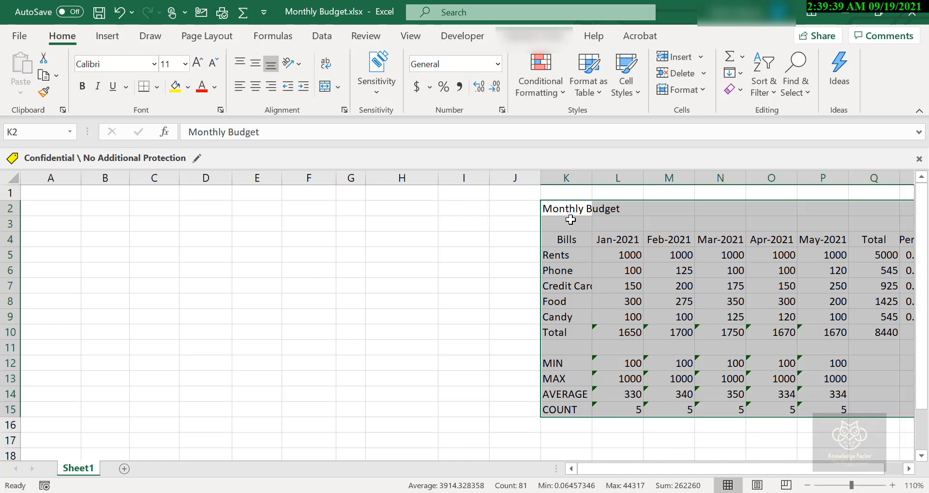
pyautogui.moveTo(541, 241); pyautogui.dragTo(125, 242)
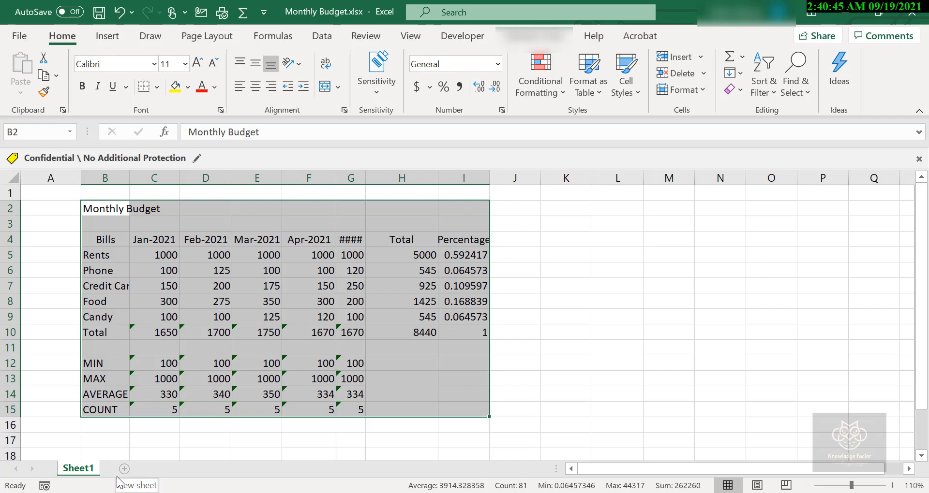
# Add a new worksheet after Sheet1 and return to Sheet1.
pyautogui.click(123, 469)
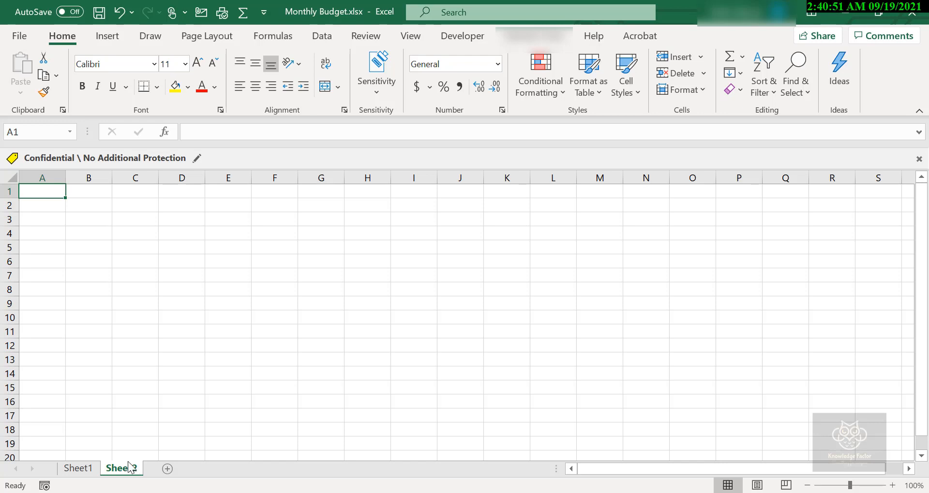
pyautogui.click(75, 467)
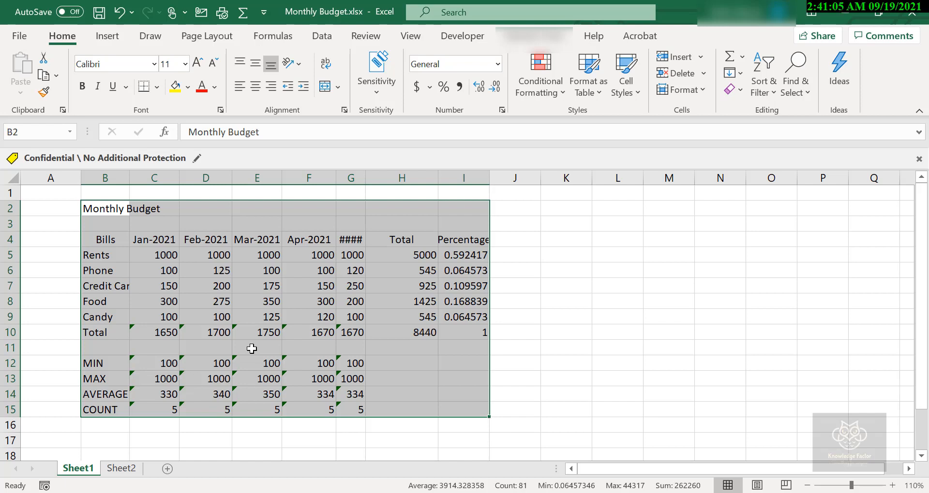
# Paste the Sheet1 budget range B2:I15 into Sheet2 at cell A1, and undo the paste.
pyautogui.hotkey('ctrl', 'c')
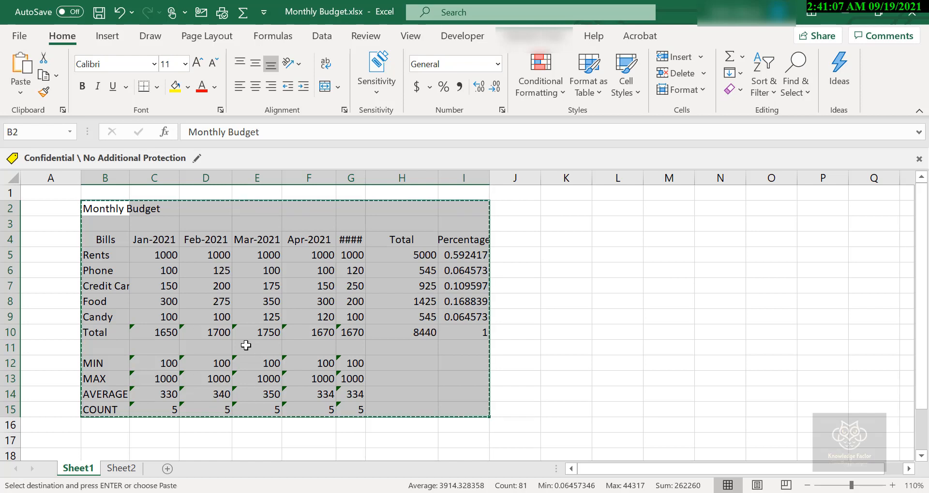
pyautogui.click(128, 473)
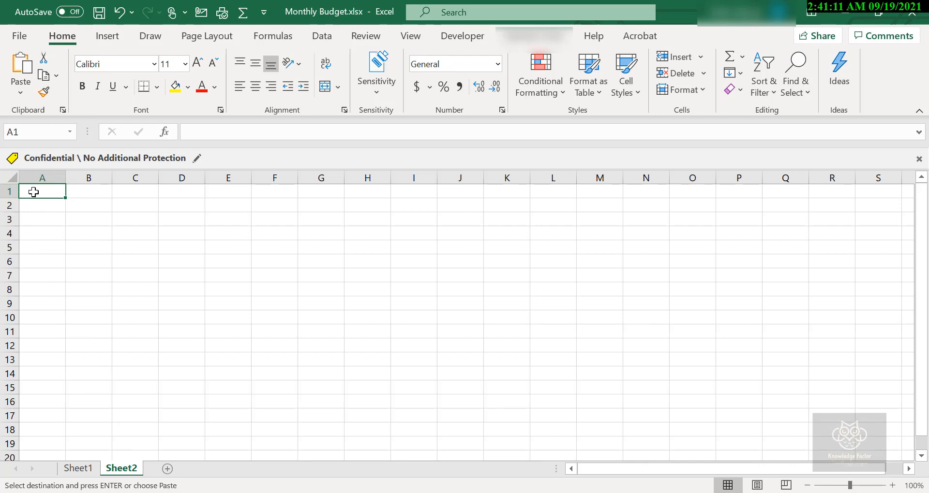
pyautogui.press('Return')
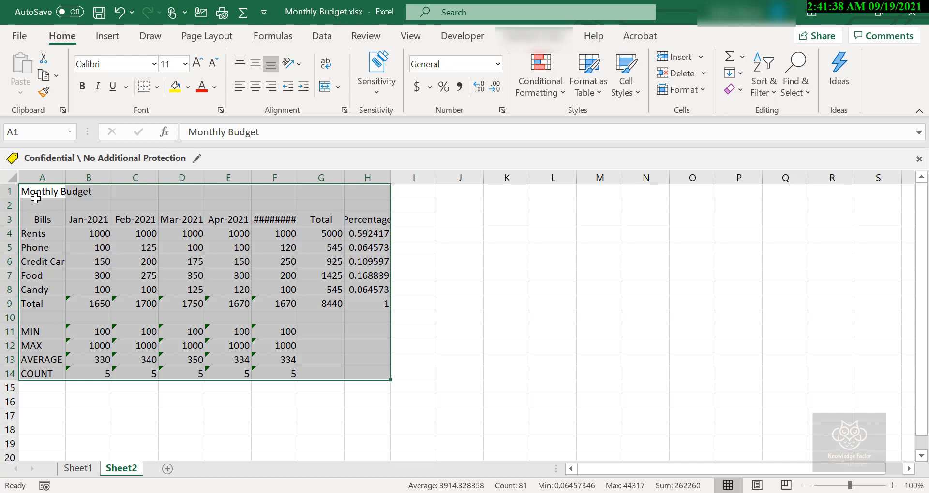
pyautogui.hotkey('ctrl', 'z')
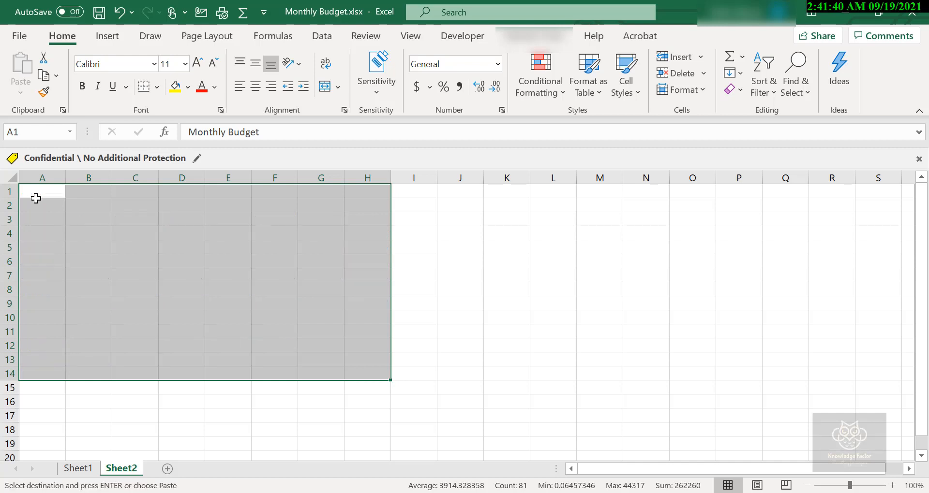
# Copy the budget range B2:I15 from Sheet1 and paste it into Sheet2 starting at cell A1.
pyautogui.click(79, 474)
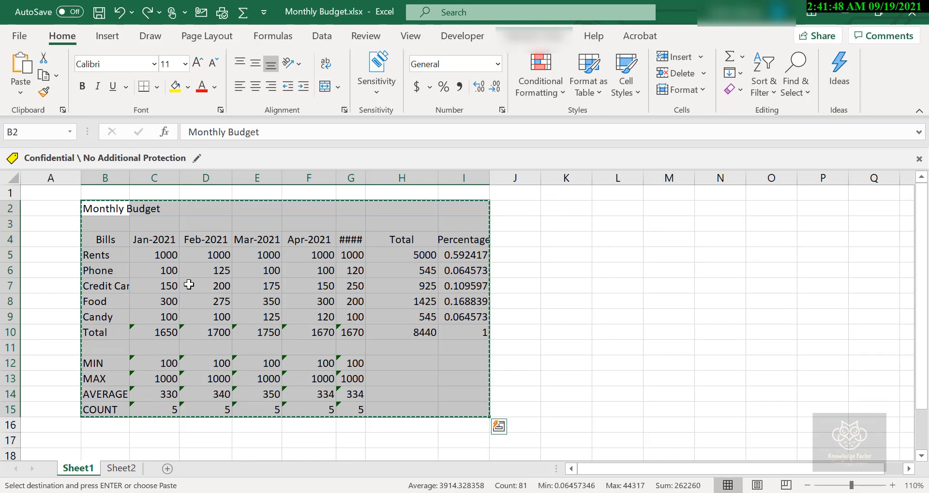
pyautogui.press('Escape')
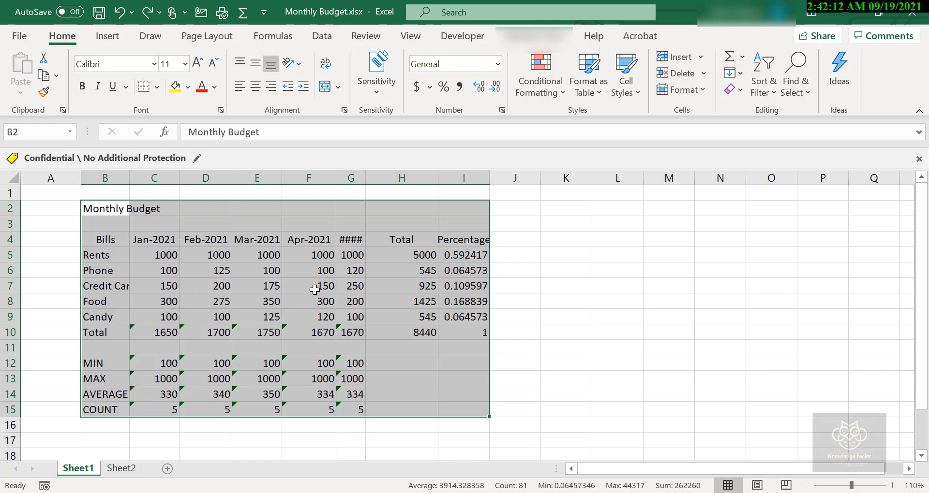
pyautogui.hotkey('ctrl', 'c')
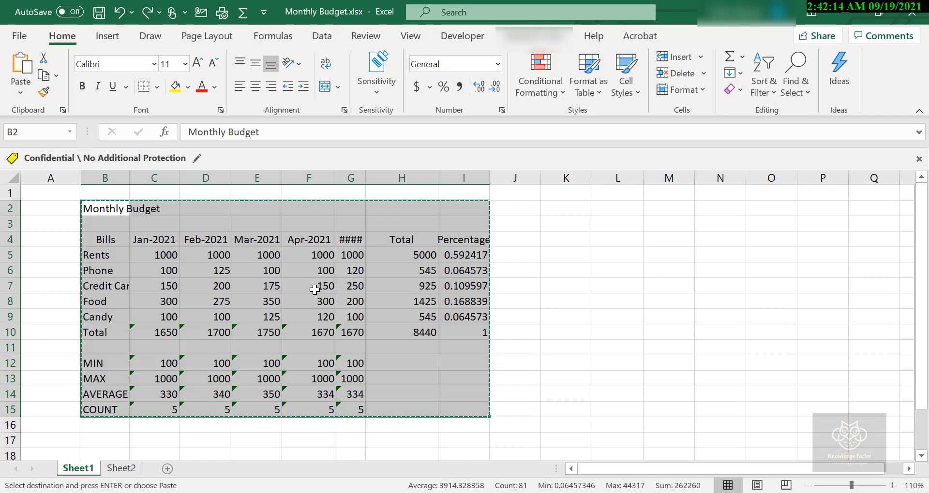
pyautogui.click(119, 472)
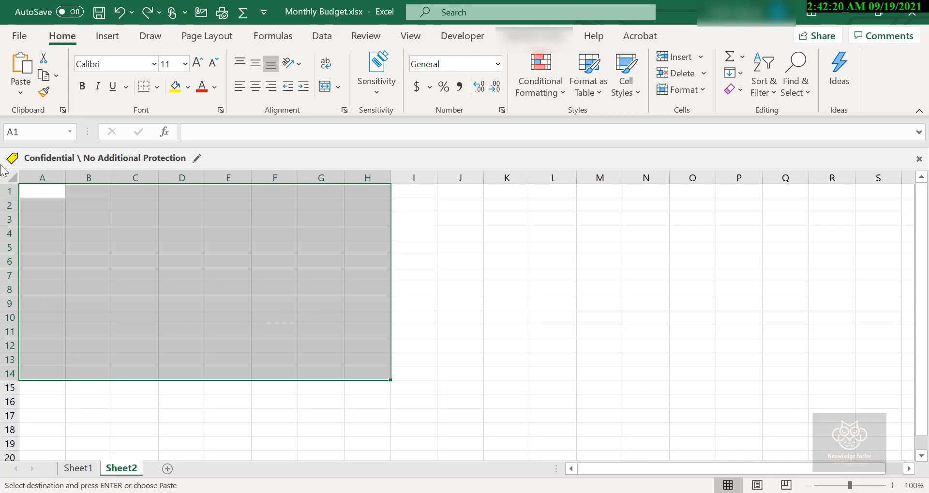
pyautogui.click(38, 193)
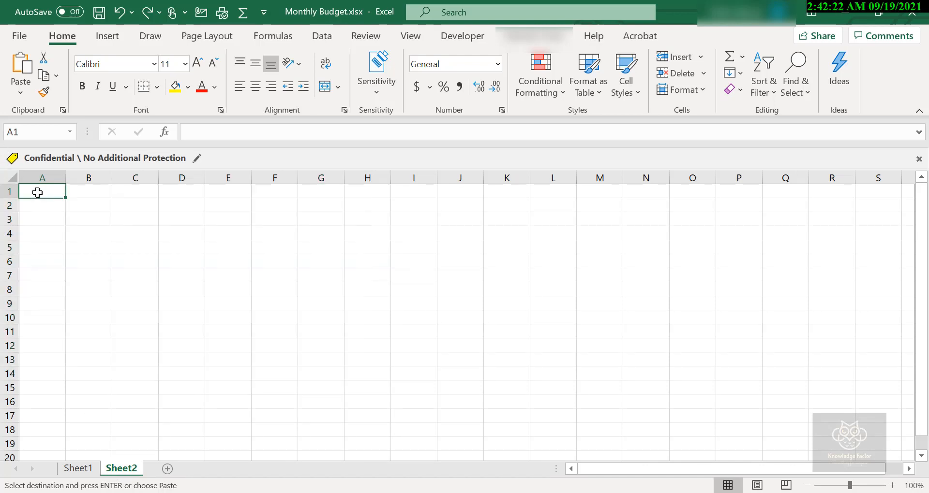
pyautogui.hotkey('ctrl', 'v')
pyautogui.click(453, 296)
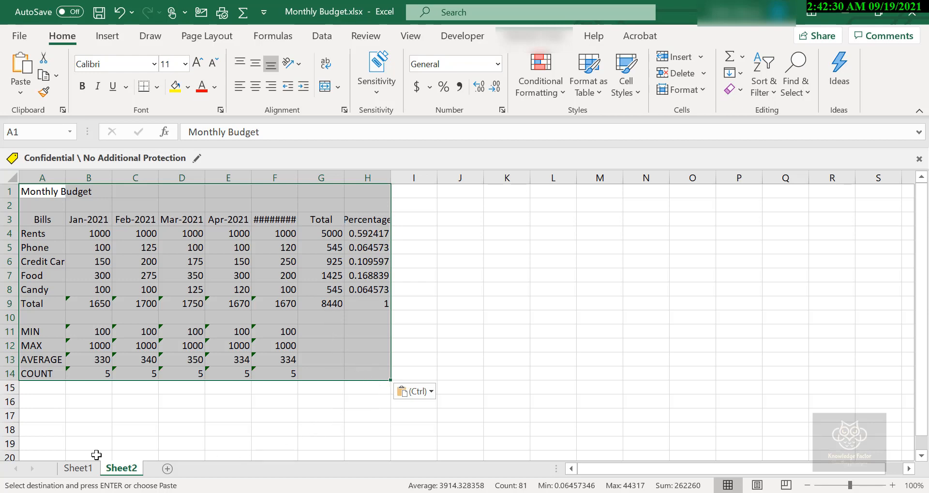
# Paste the copied budget table again on Sheet2, and end copy mode back on Sheet1.
pyautogui.click(78, 468)
pyautogui.click(117, 470)
pyautogui.hotkey('ctrl', 'v')
pyautogui.click(86, 471)
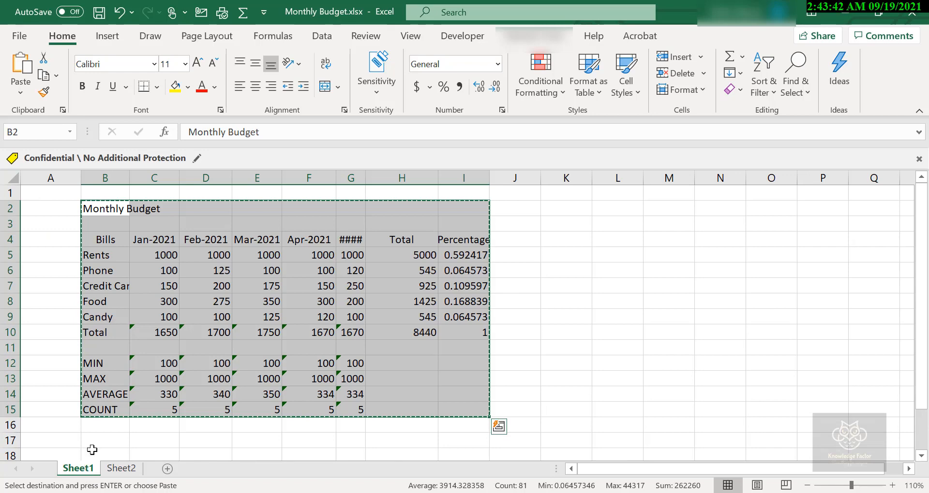
pyautogui.click(157, 373)
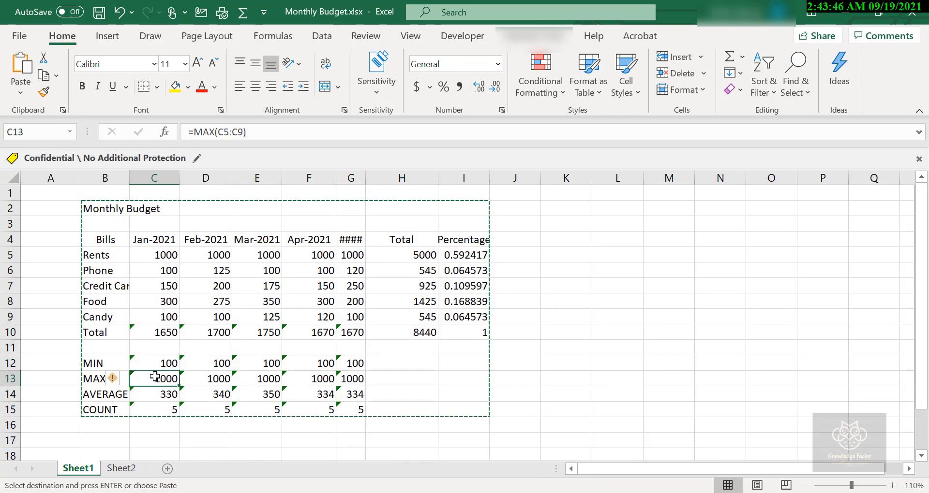
pyautogui.press('Escape')
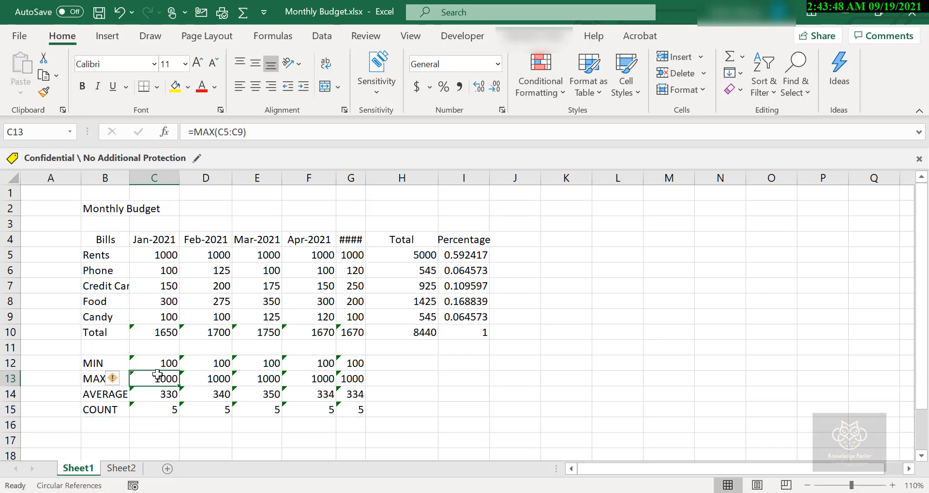